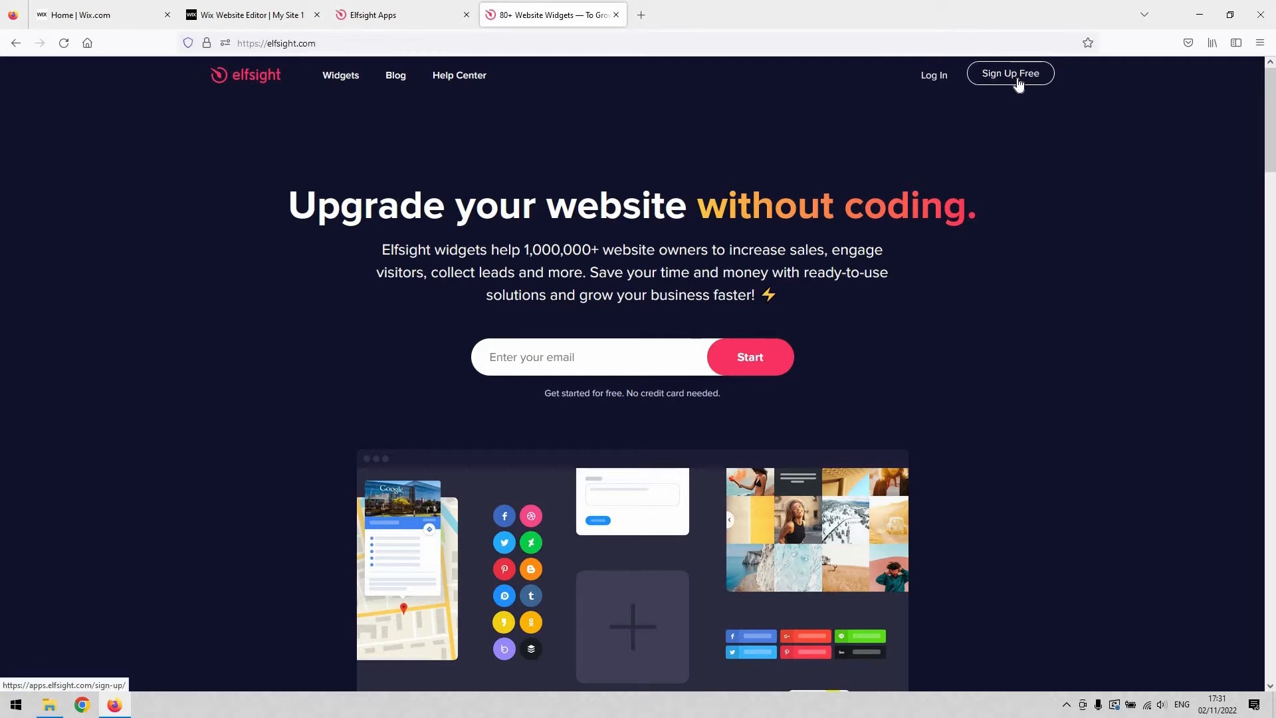
Close the Elfsight homepage and create a Google Reviews widget from the Reviews category of the applications catalog
{"action": "middle_click", "coordinate": [600, 5]}
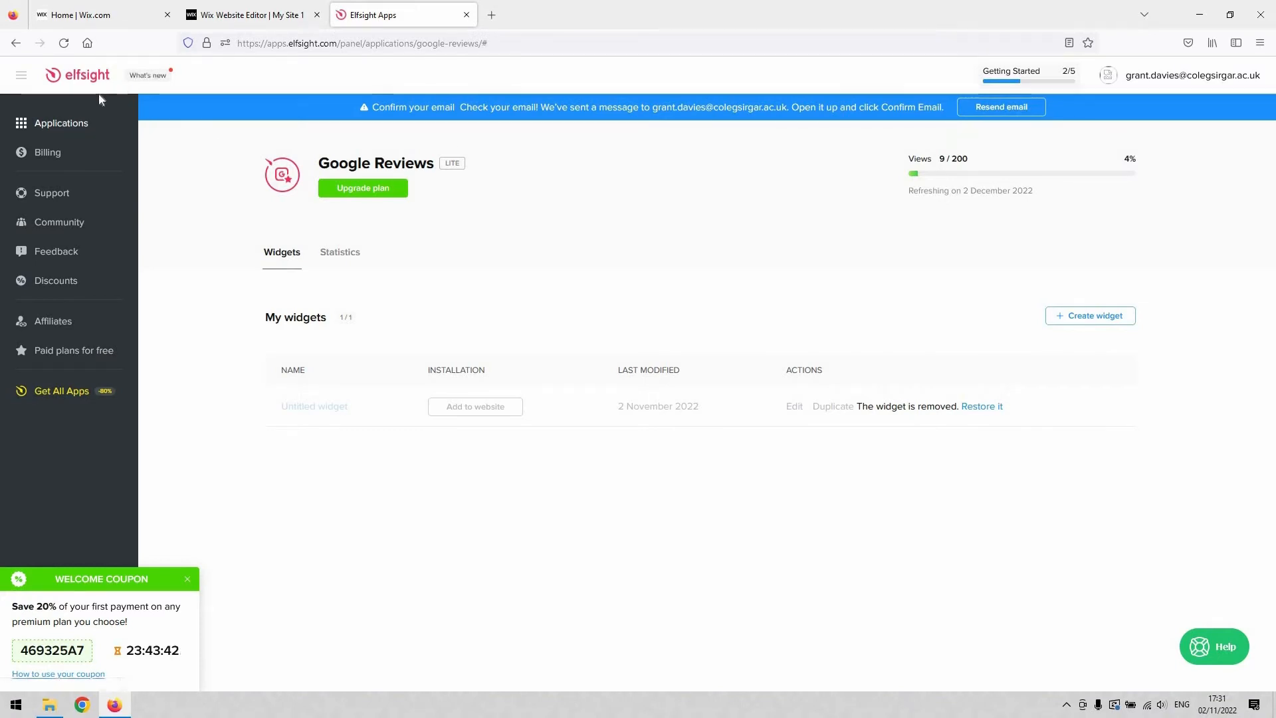
{"action": "left_click", "coordinate": [75, 128]}
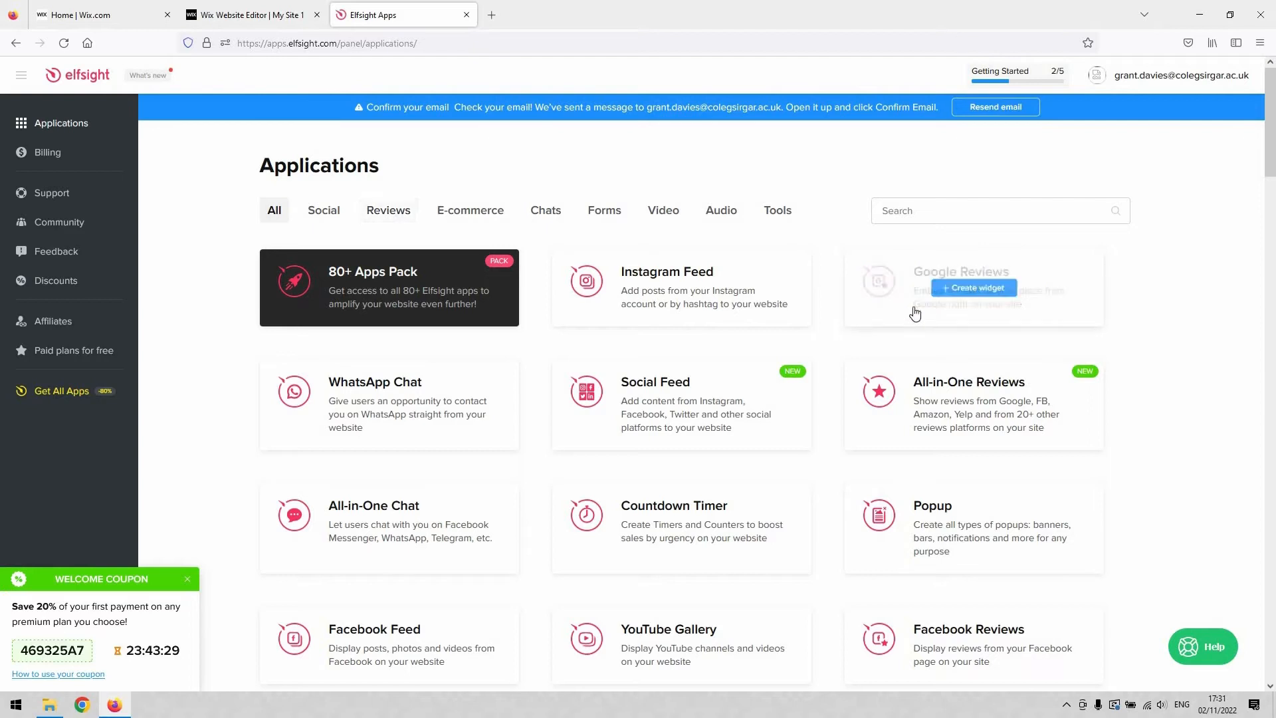
{"action": "left_click", "coordinate": [392, 219]}
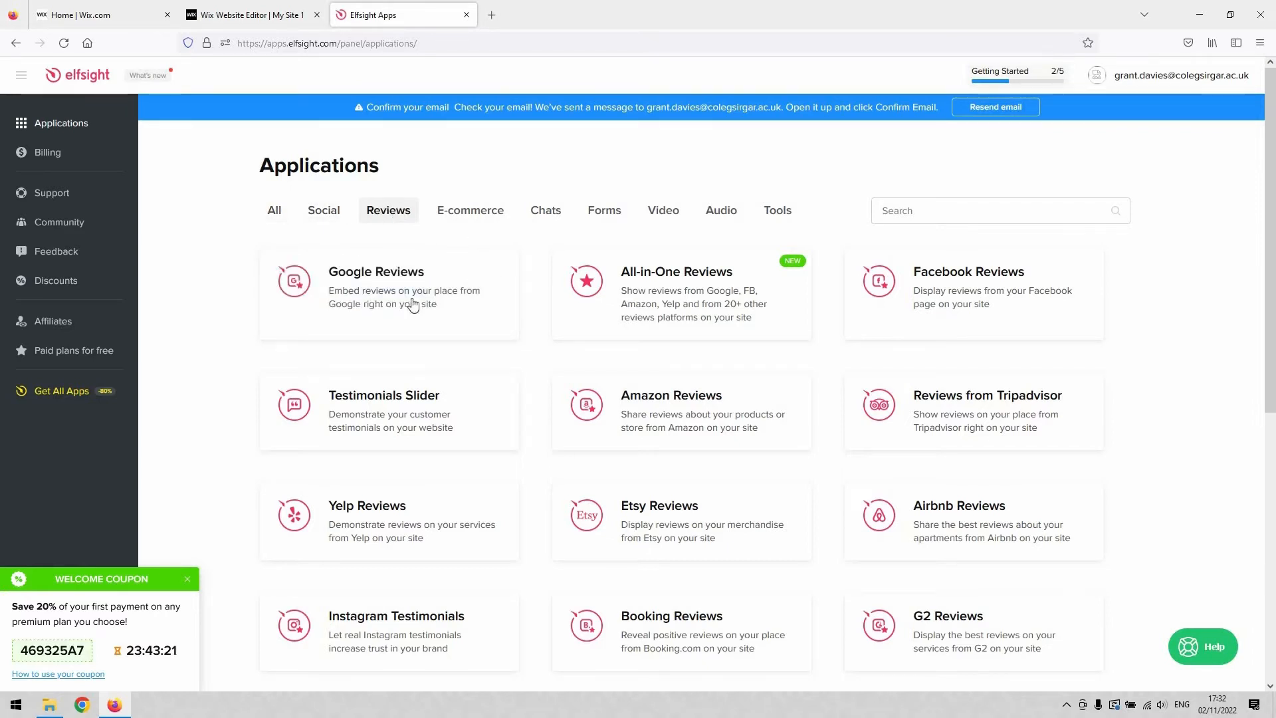
{"action": "mouse_move", "coordinate": [407, 293]}
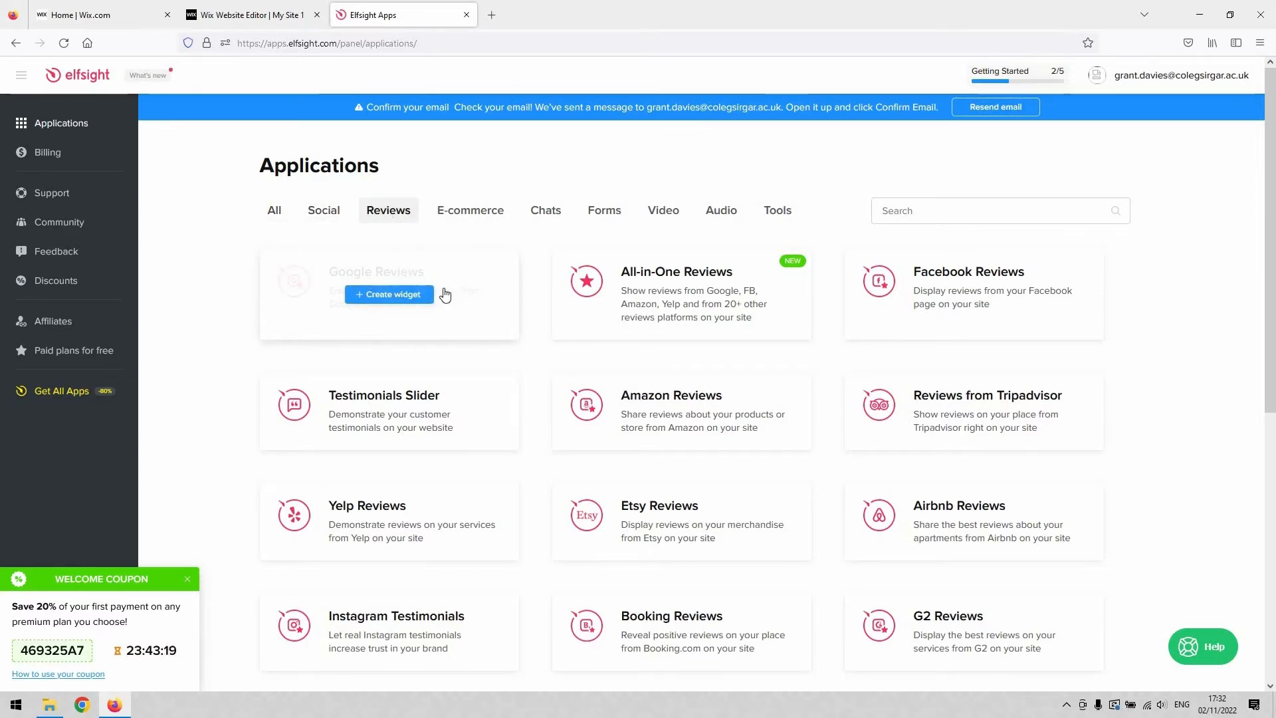
{"action": "left_click", "coordinate": [378, 299]}
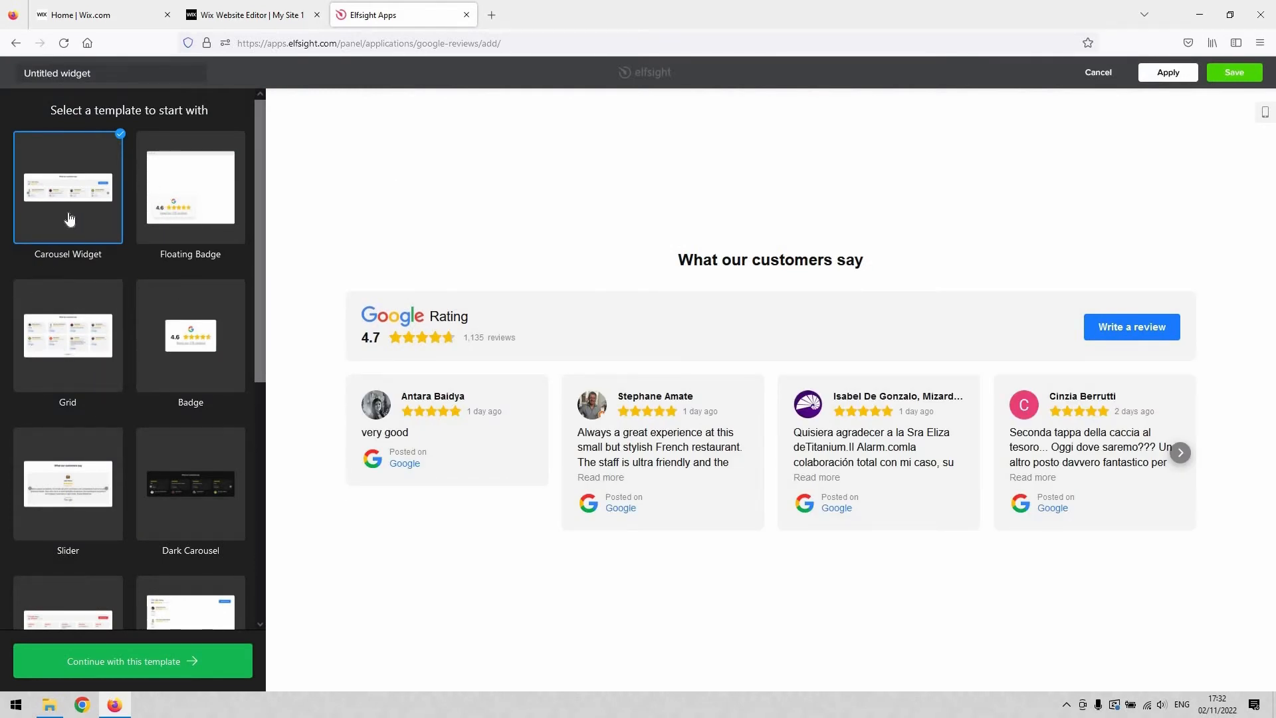
Preview the Grid, Slider and Floating Badge templates, and continue with the Carousel Widget template
{"action": "left_click", "coordinate": [59, 363]}
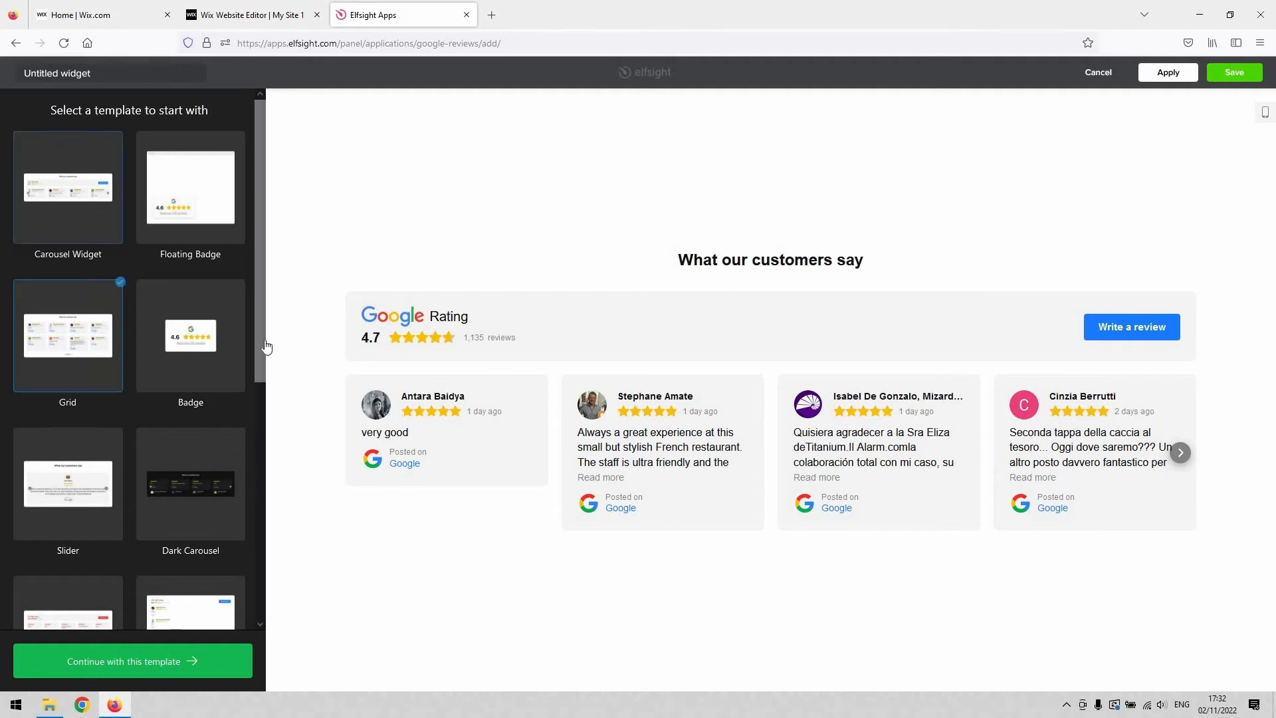
{"action": "left_click", "coordinate": [76, 500]}
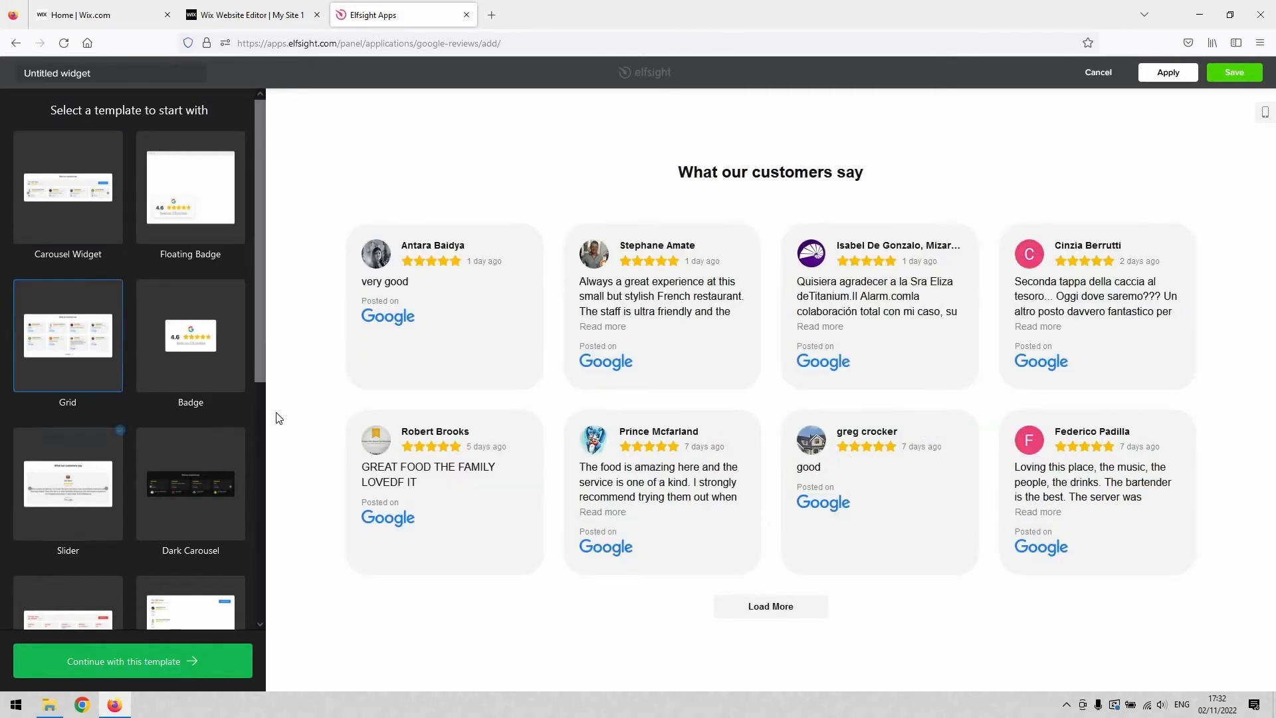
{"action": "left_click", "coordinate": [194, 191]}
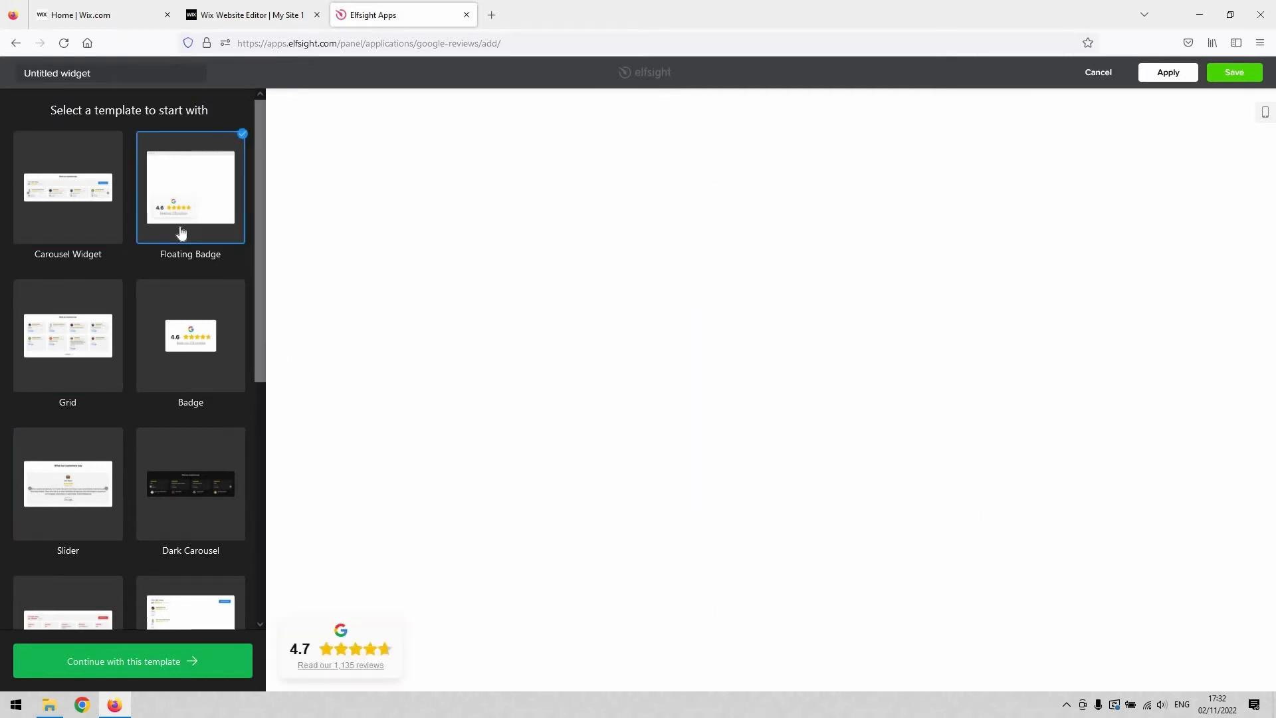
{"action": "scroll", "coordinate": [229, 407], "scroll_direction": "down", "scroll_amount": 6}
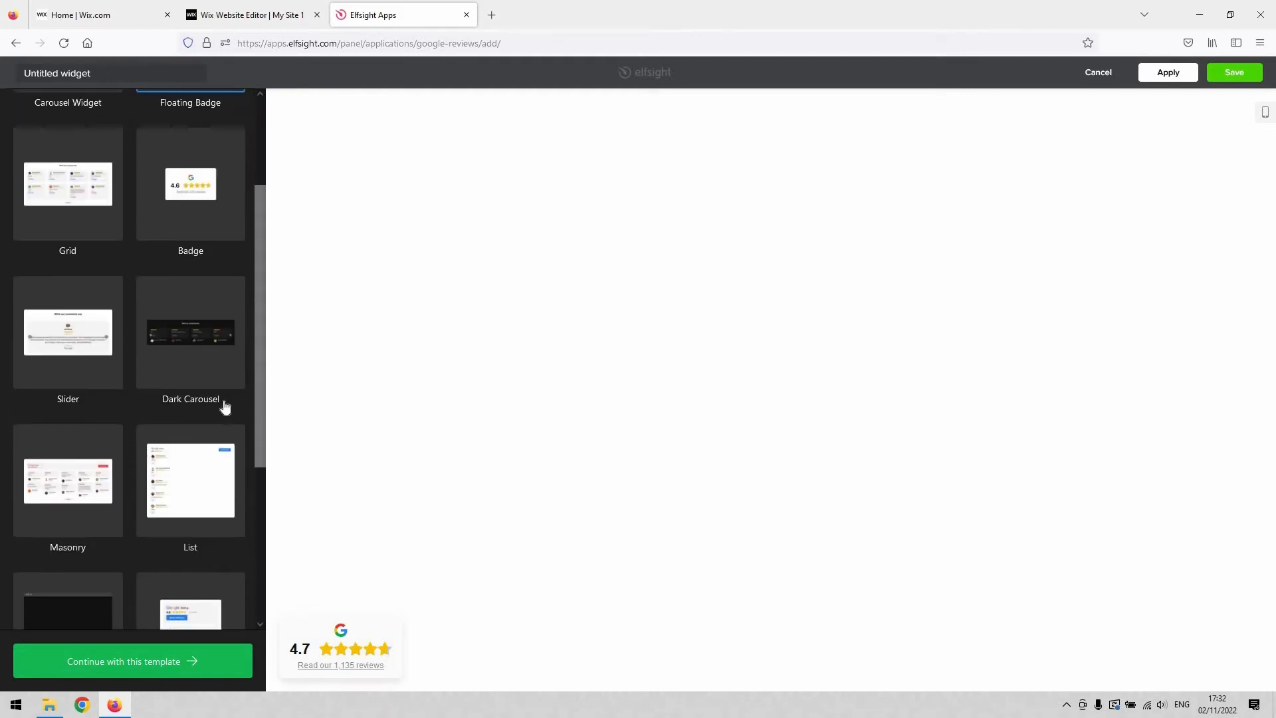
{"action": "scroll", "coordinate": [183, 413], "scroll_direction": "up", "scroll_amount": 6}
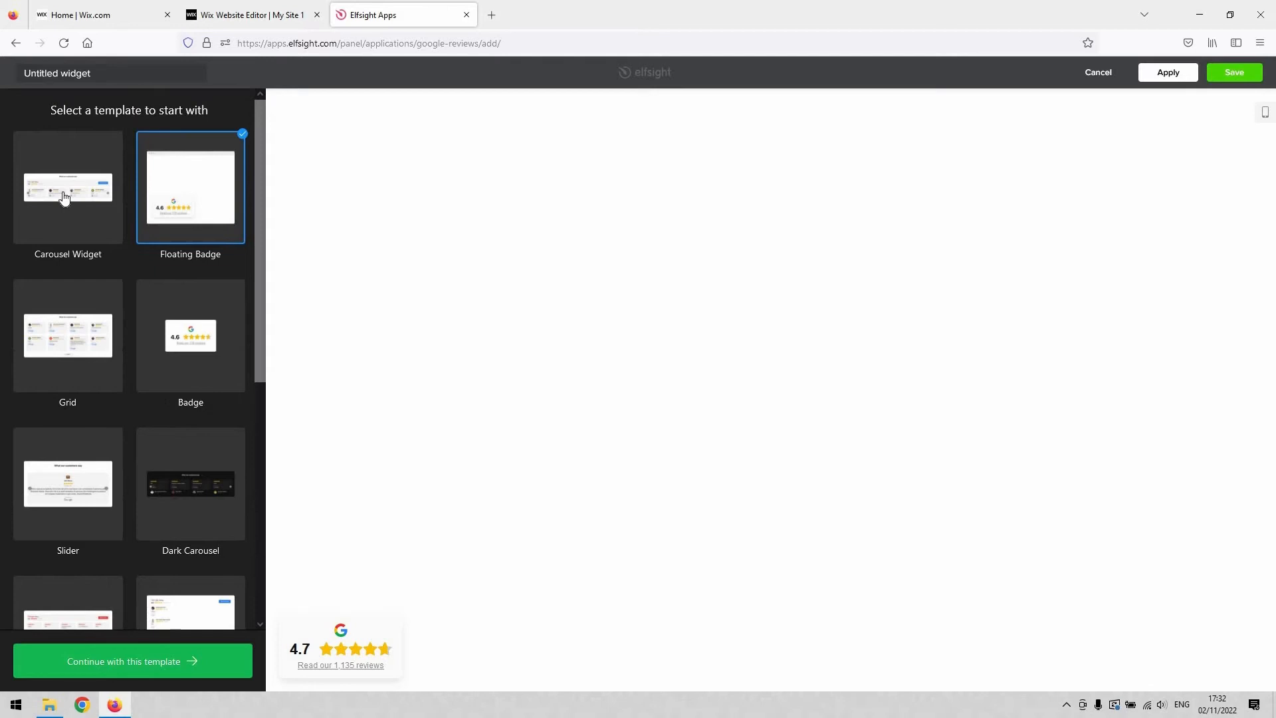
{"action": "left_click", "coordinate": [64, 198]}
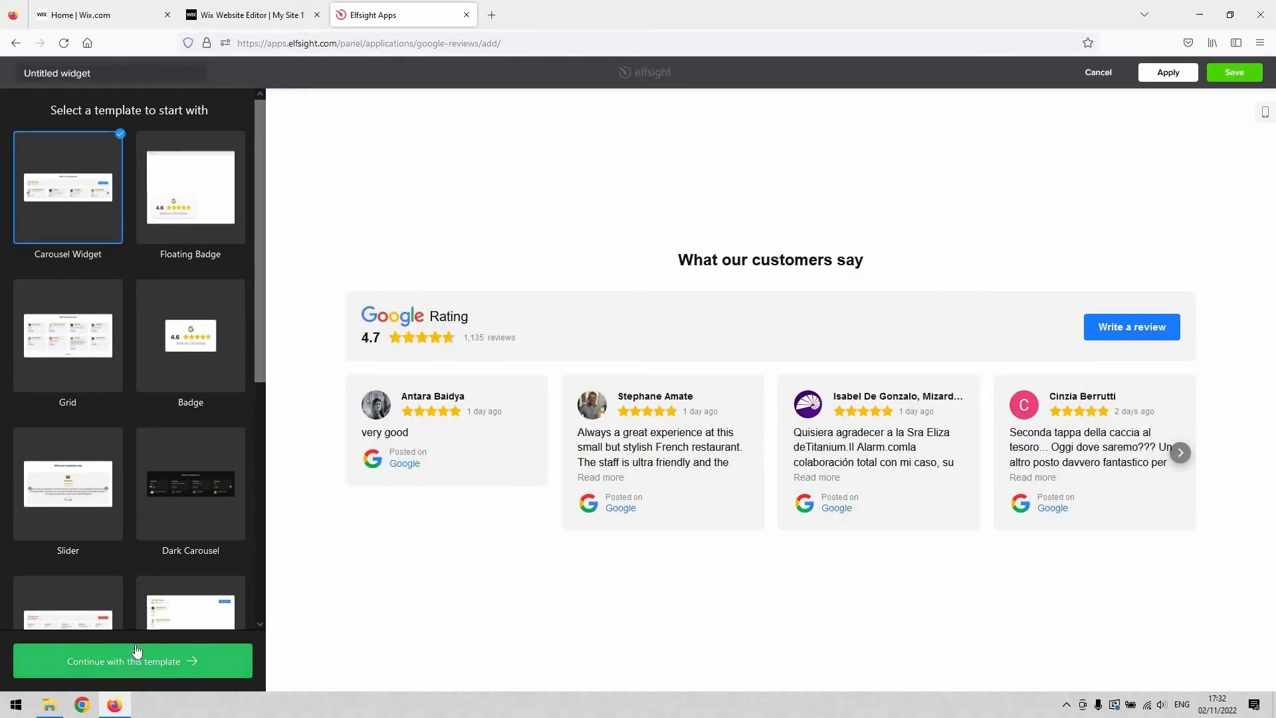
{"action": "left_click", "coordinate": [100, 666]}
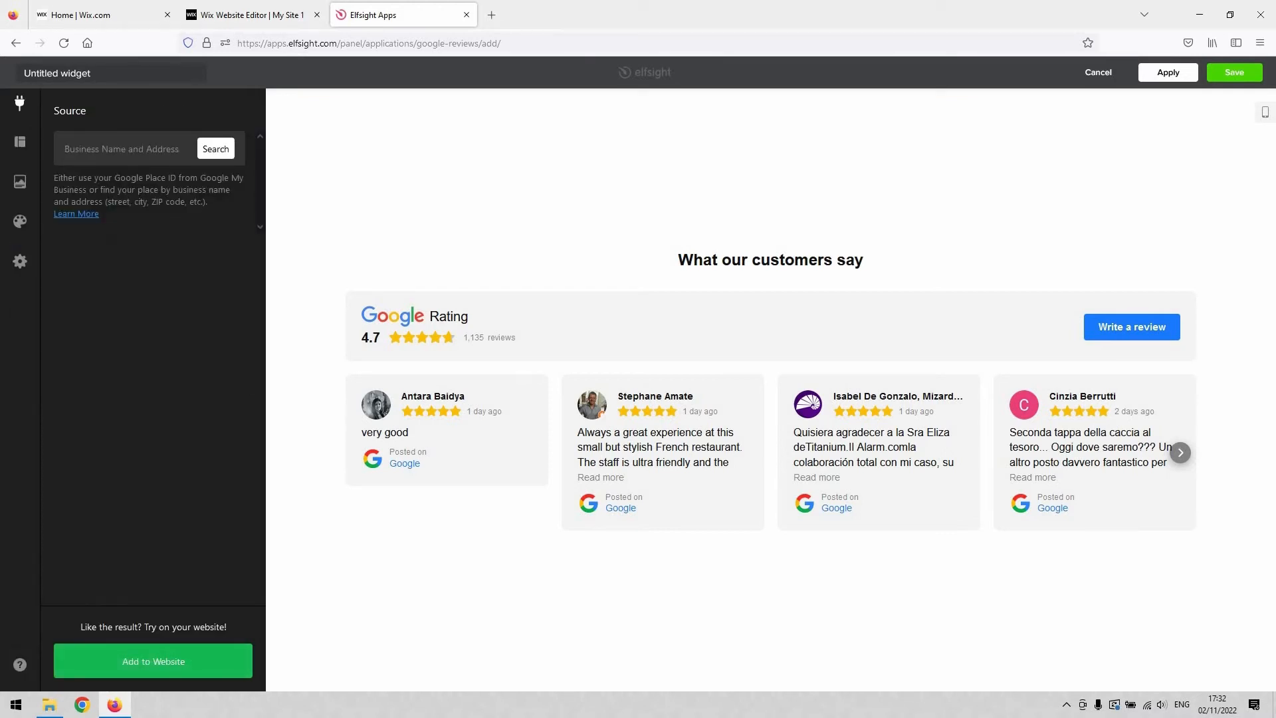
Search for the business "bab haus" and set Bab Haus HQ Smoke Shop as the widget's review source
{"action": "left_click", "coordinate": [123, 150]}
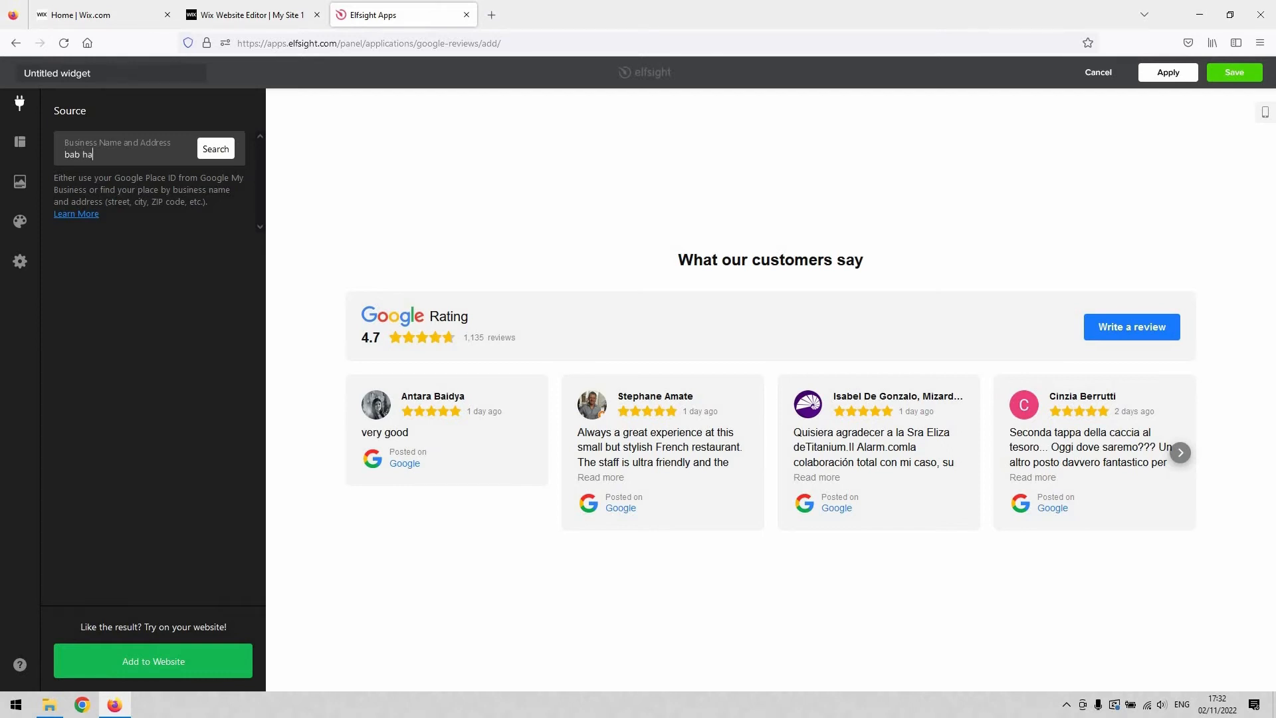
{"action": "key", "text": "Return"}
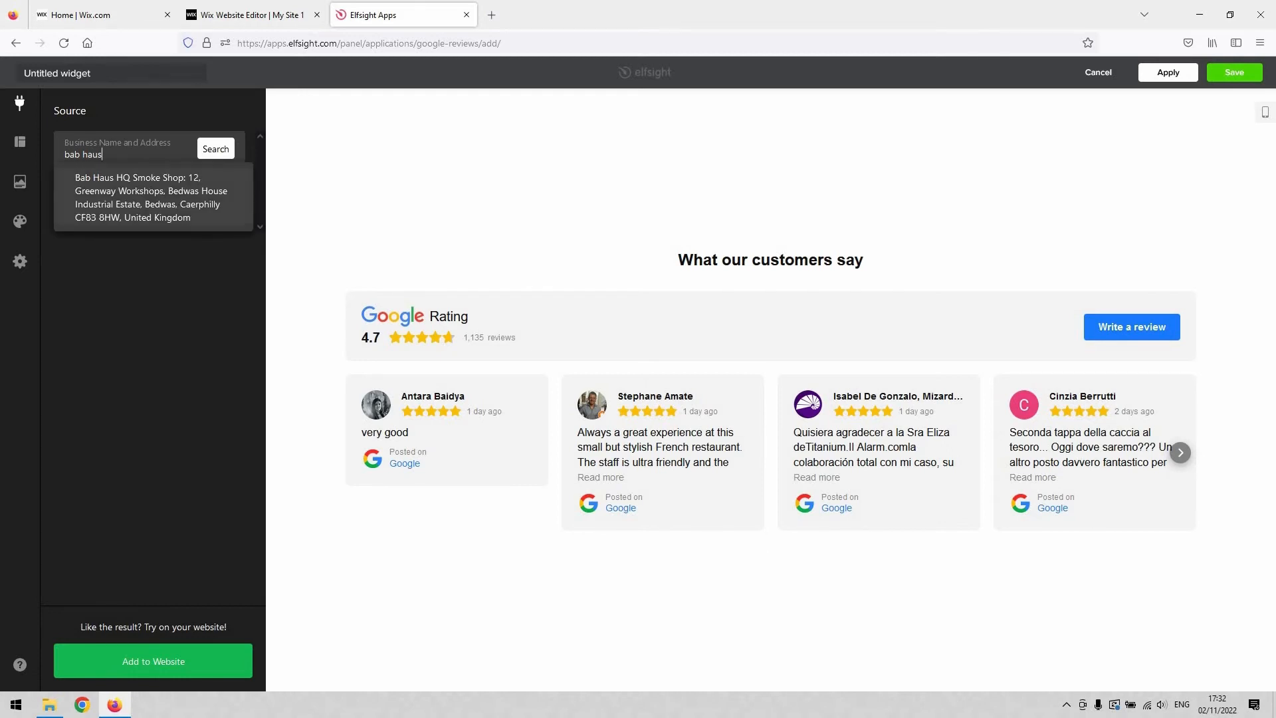
{"action": "key", "text": "Return"}
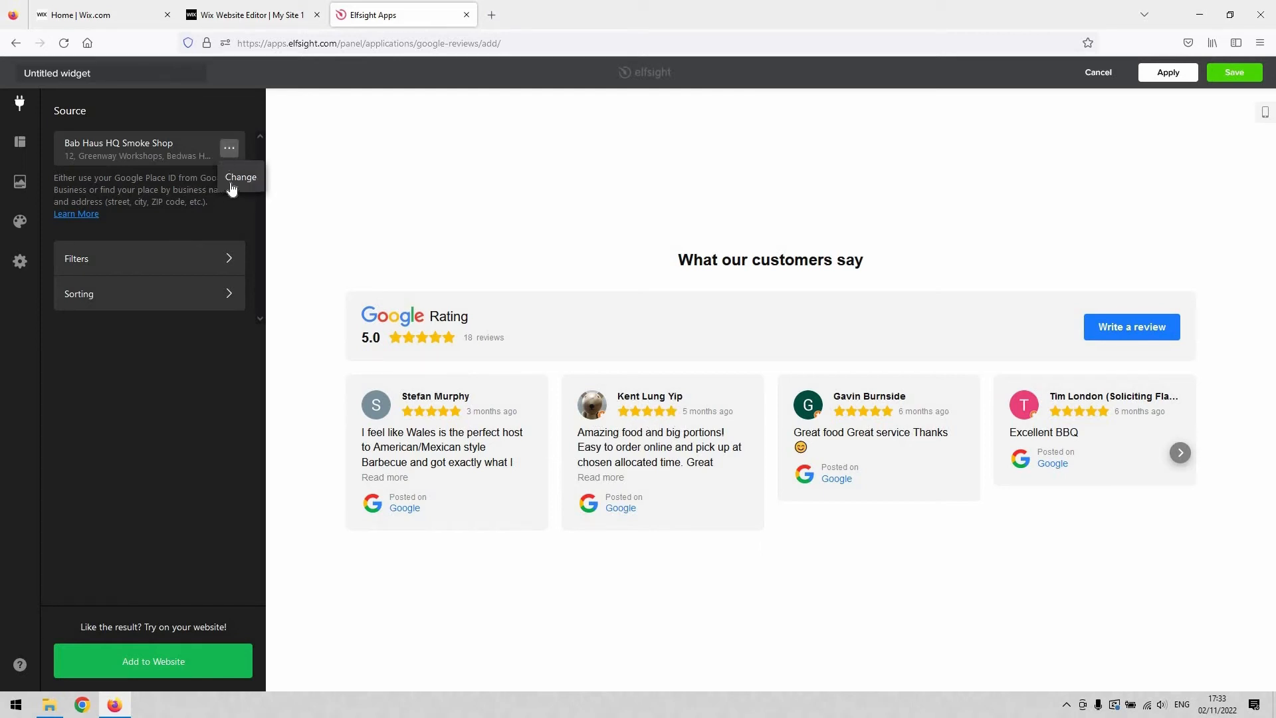
{"action": "left_click", "coordinate": [228, 152]}
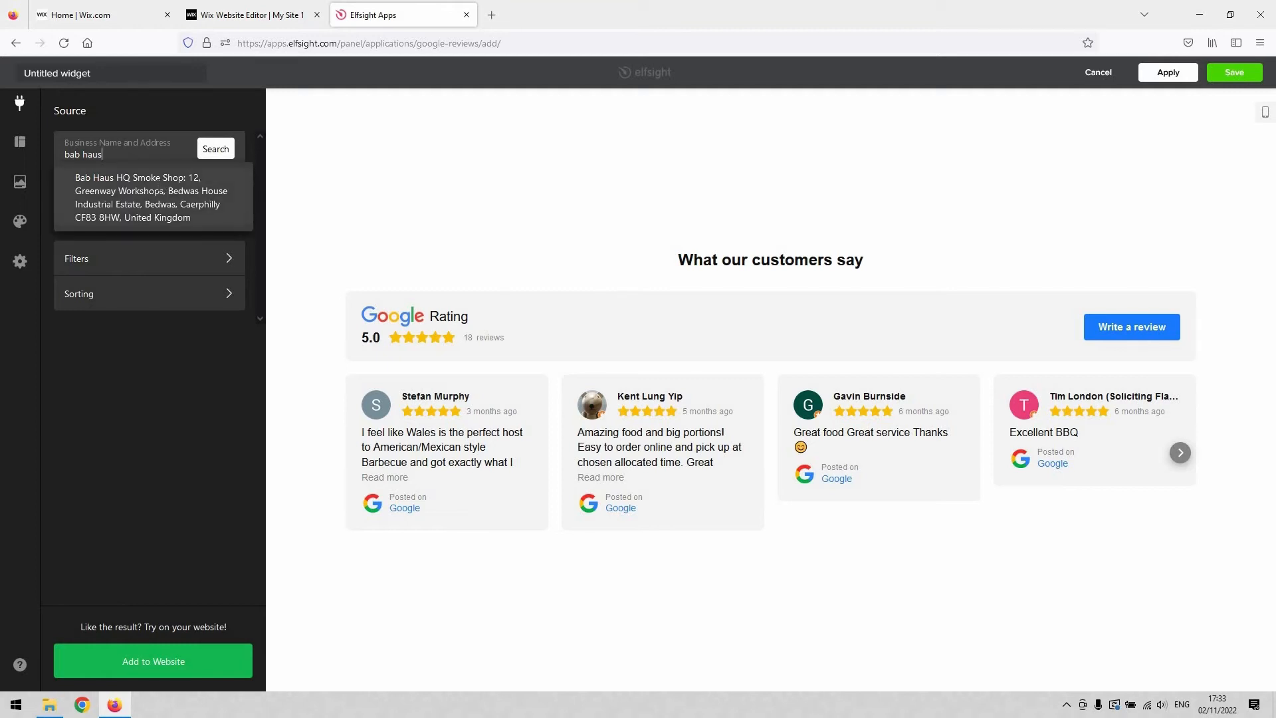
{"action": "left_click", "coordinate": [160, 191]}
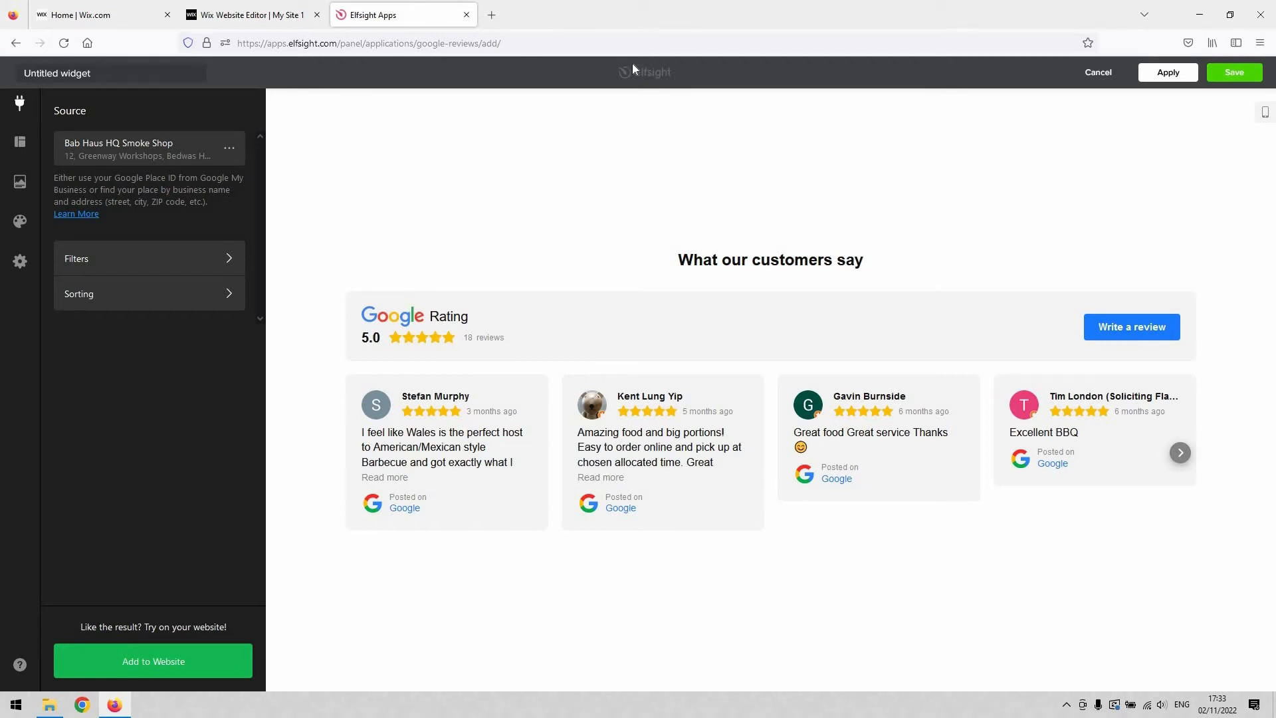
Apply and save the Google Reviews widget, and copy its website installation code
{"action": "left_click", "coordinate": [1175, 74]}
{"action": "left_click", "coordinate": [1240, 73]}
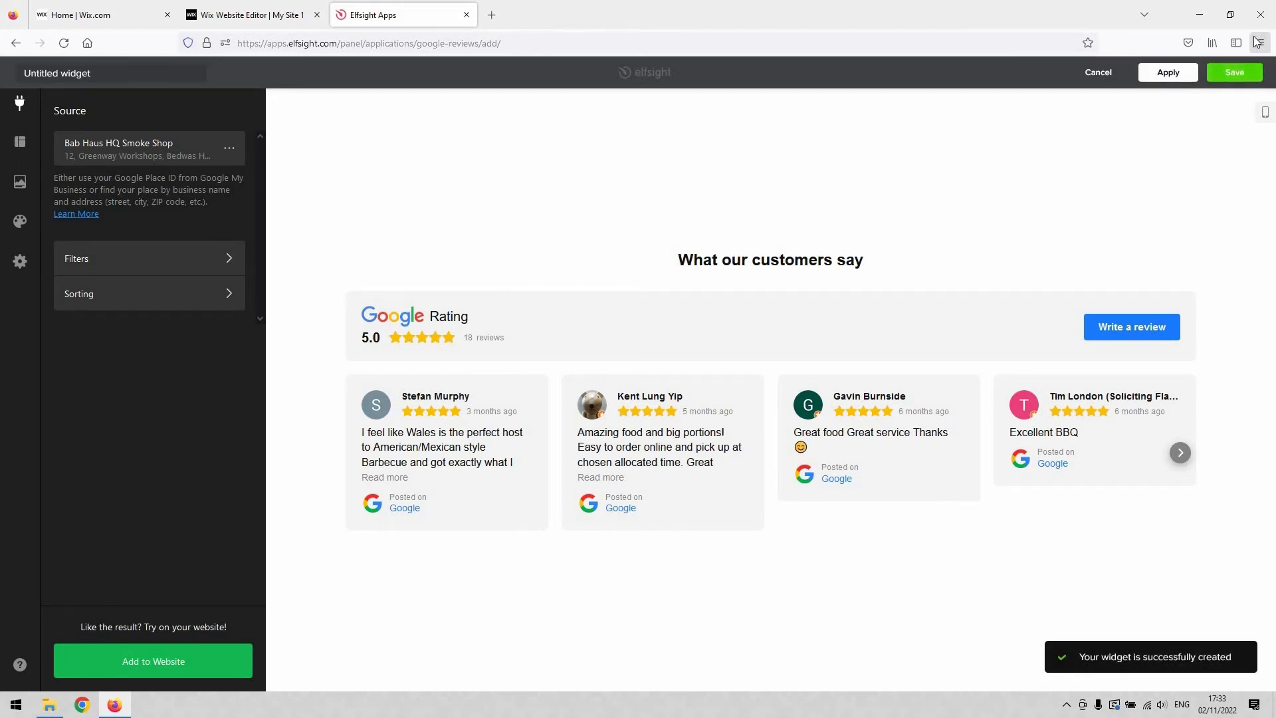
{"action": "left_click", "coordinate": [1240, 77]}
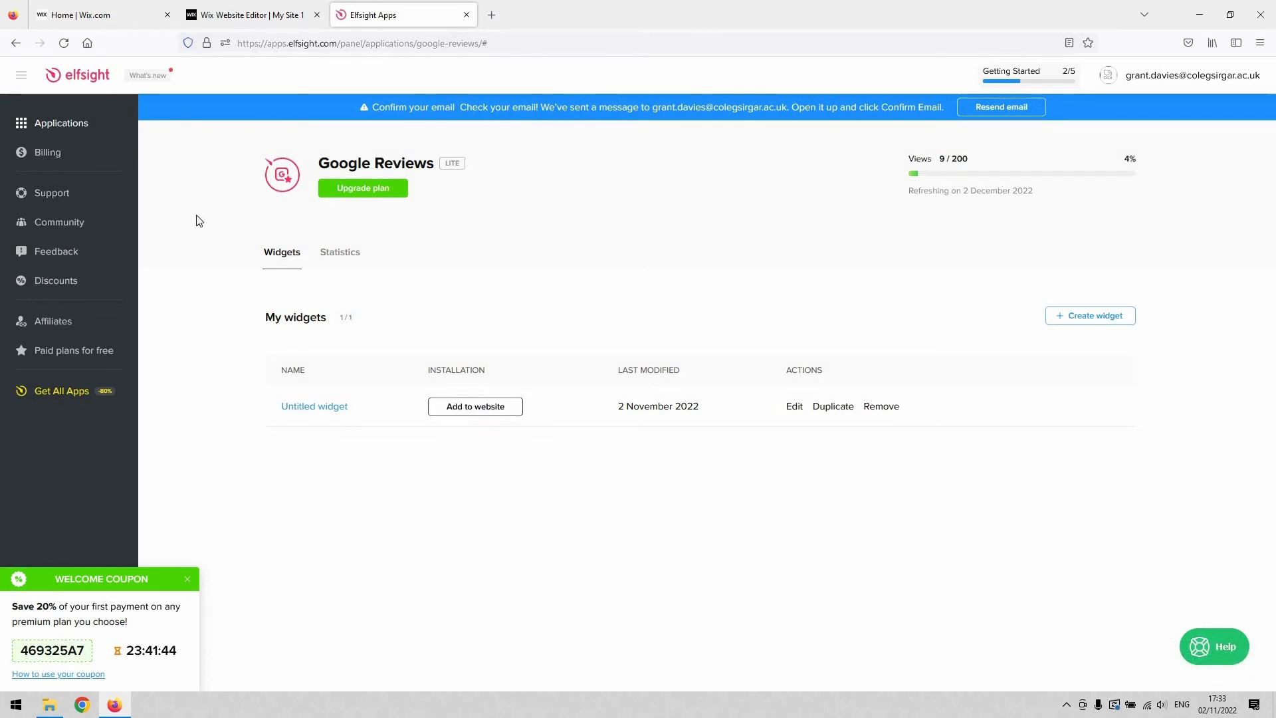
{"action": "left_click", "coordinate": [492, 409]}
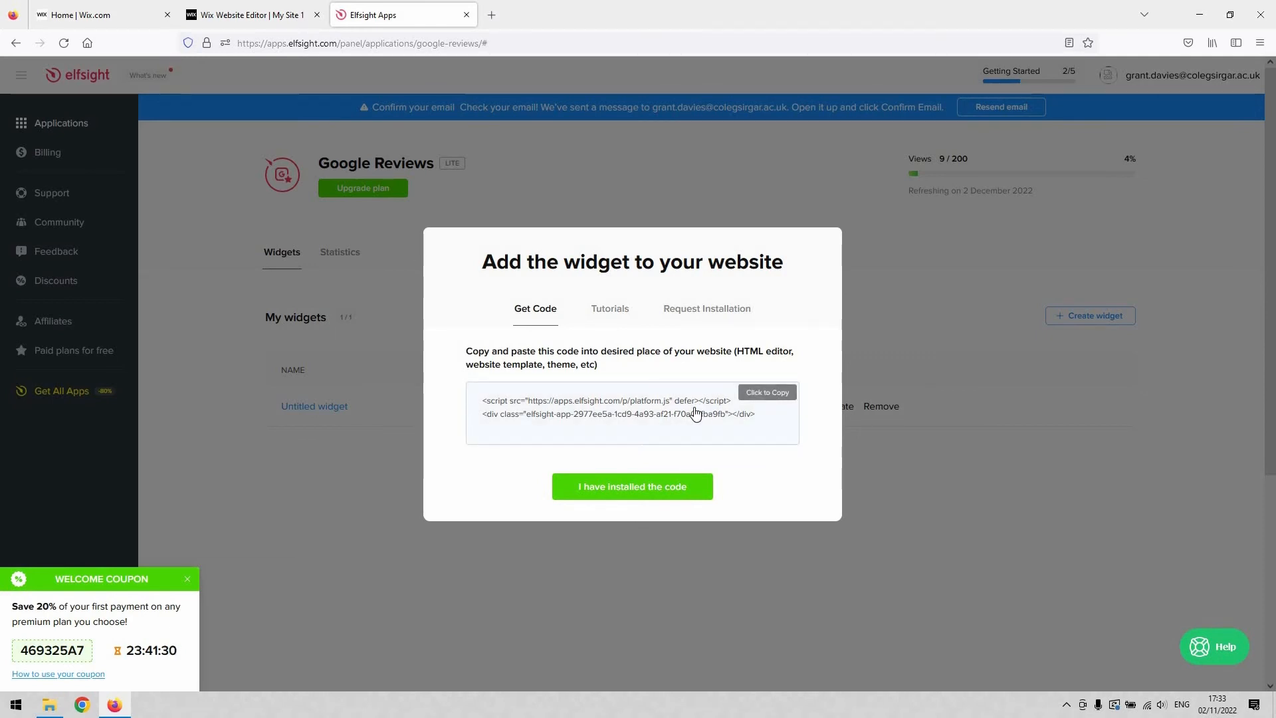
{"action": "left_click", "coordinate": [773, 401]}
Switch to the Wix editor and add an Embed HTML element to the two-column strip on the Home page
{"action": "left_click", "coordinate": [272, 14]}
{"action": "scroll", "coordinate": [733, 329], "scroll_direction": "down", "scroll_amount": 5}
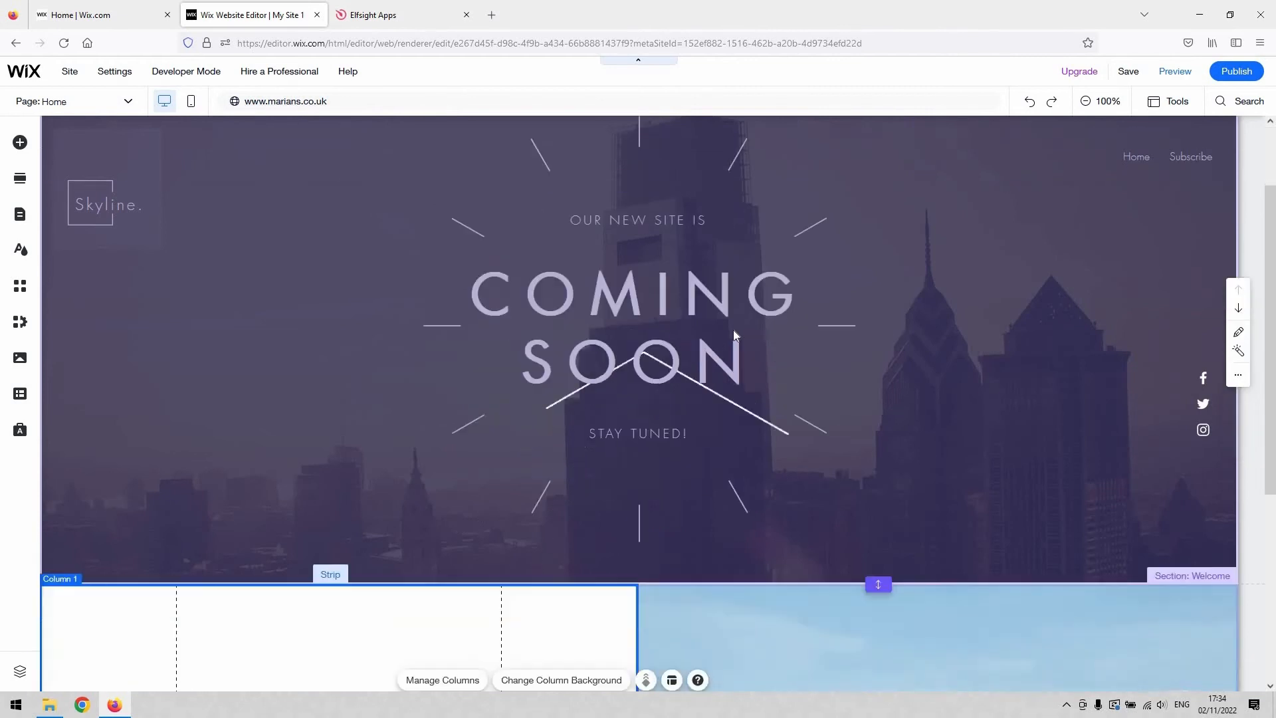
{"action": "scroll", "coordinate": [732, 330], "scroll_direction": "down", "scroll_amount": 2}
{"action": "left_click", "coordinate": [934, 350]}
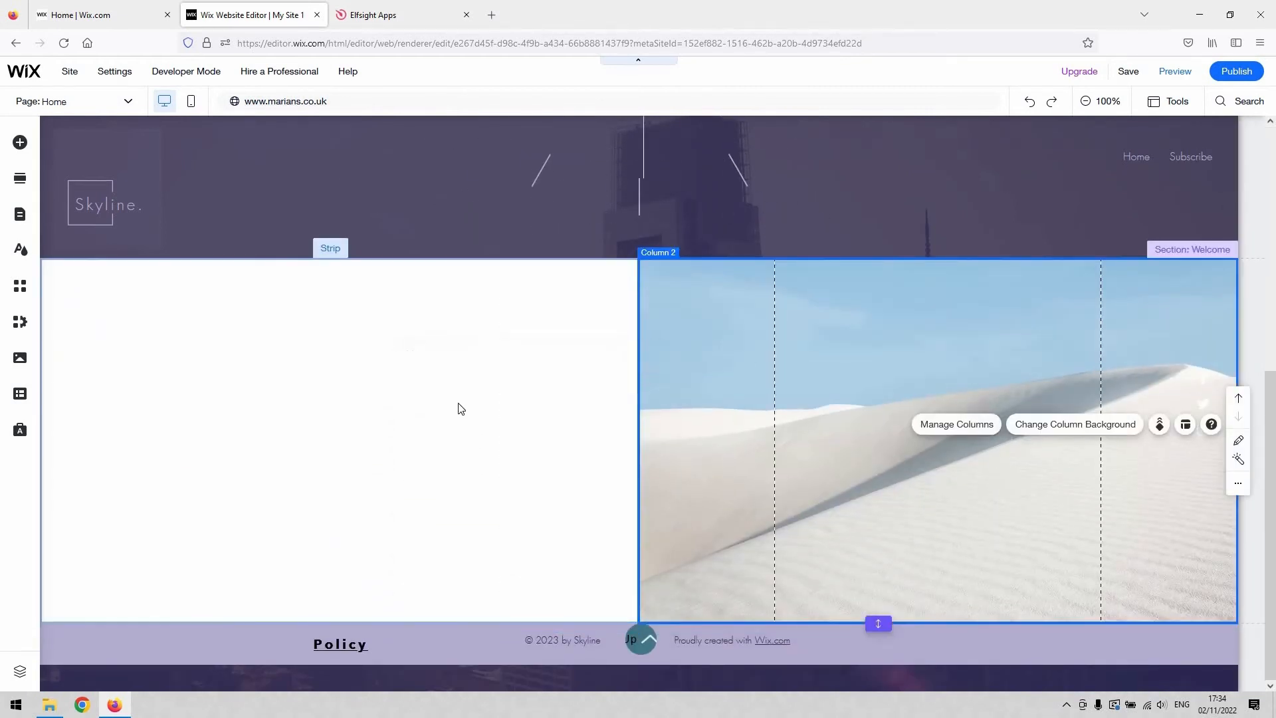
{"action": "left_click", "coordinate": [424, 396]}
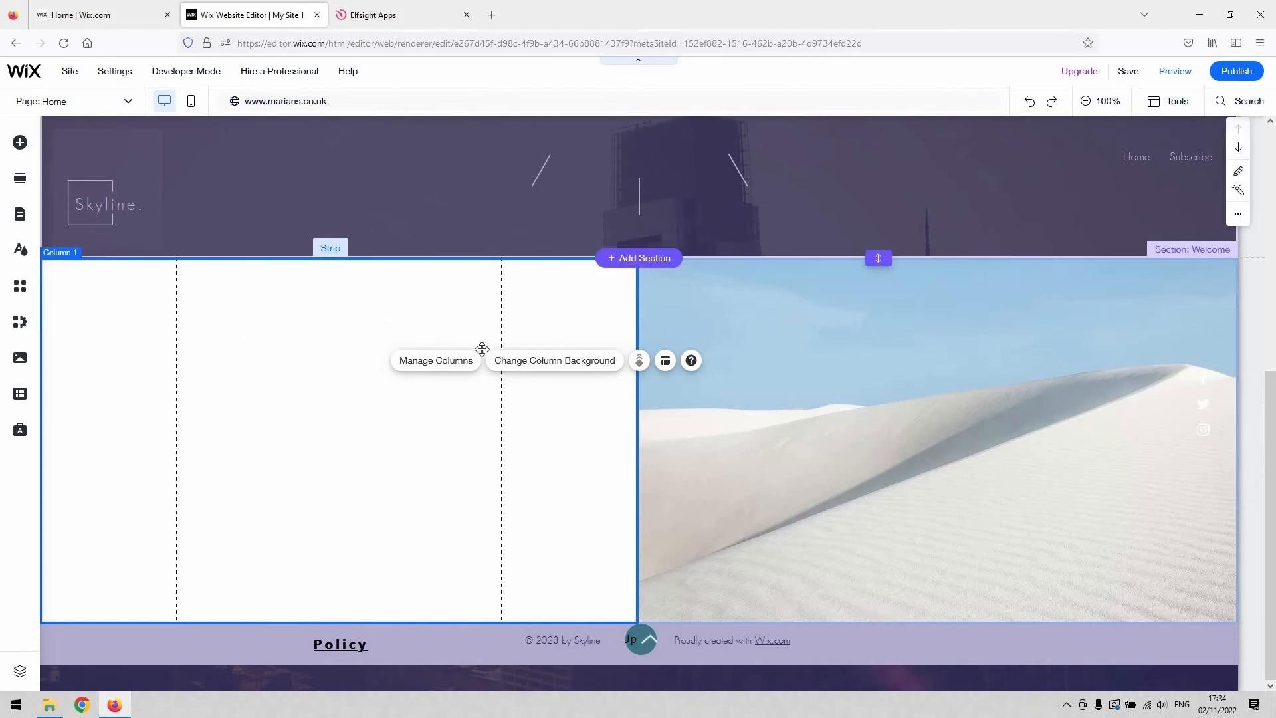
{"action": "left_click", "coordinate": [20, 145]}
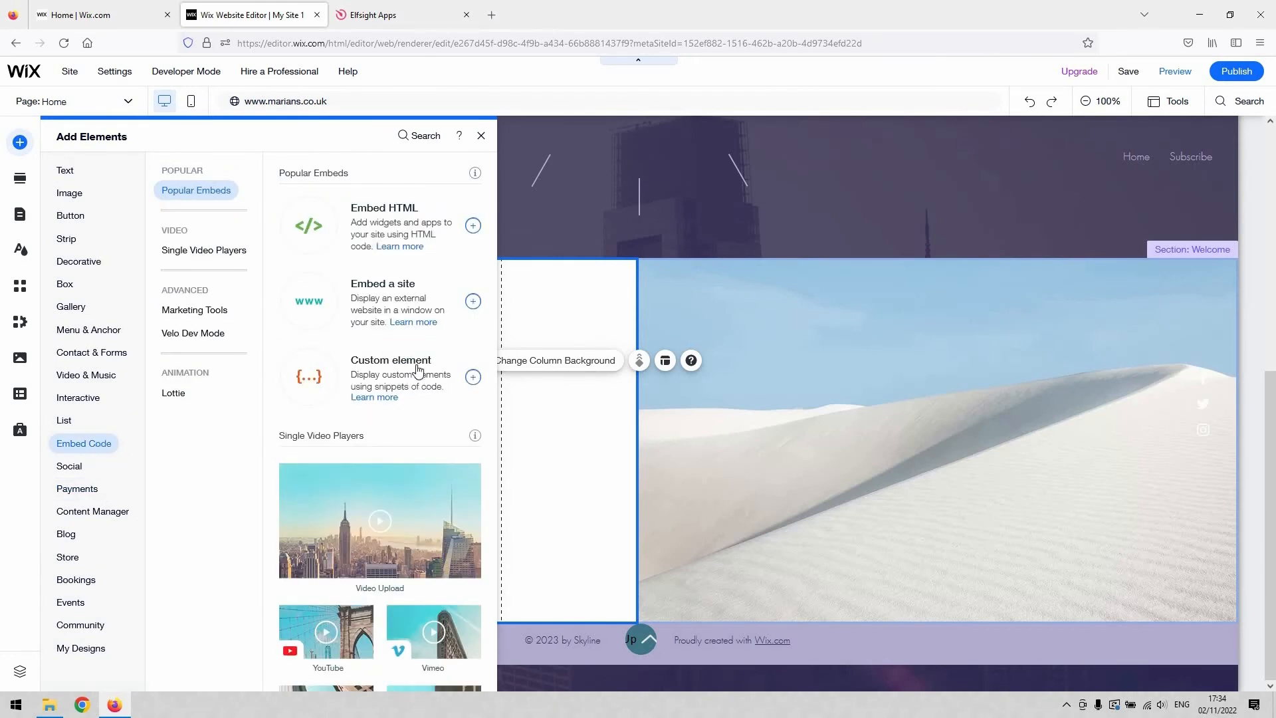
{"action": "left_click", "coordinate": [399, 247]}
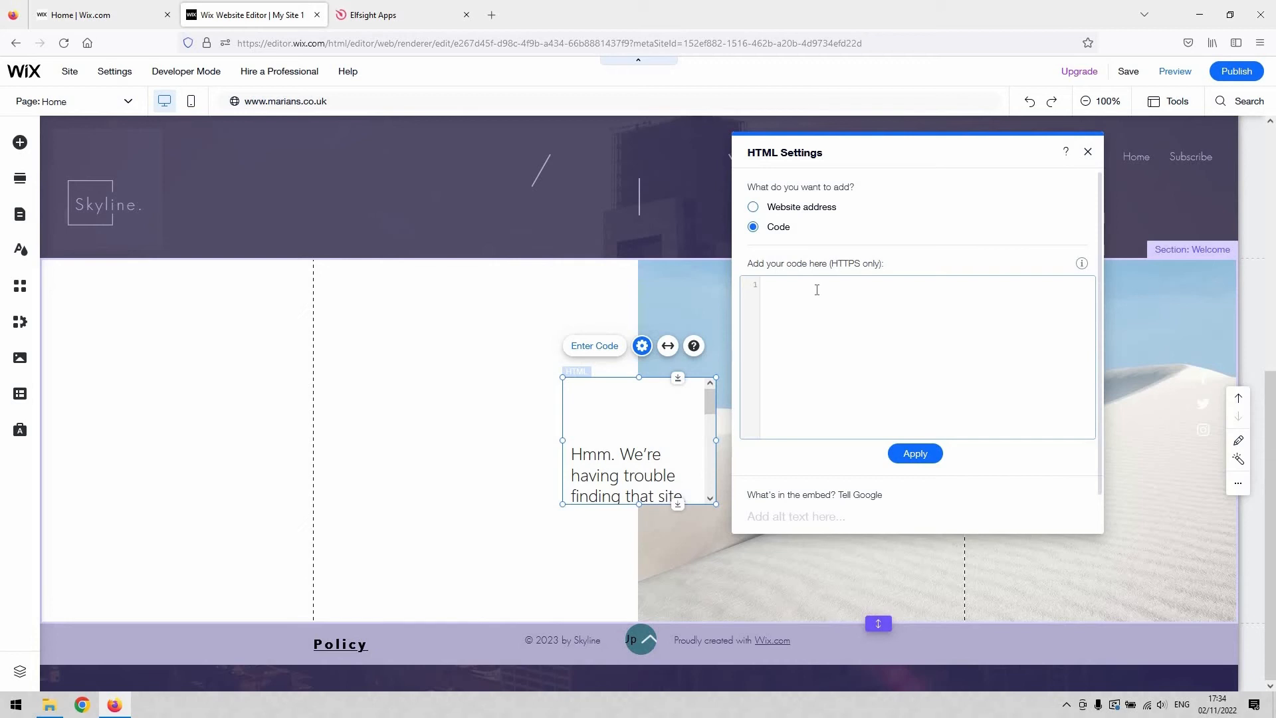
Paste the copied widget code into the HTML element, update it and close its settings
{"action": "key", "text": "ctrl+v"}
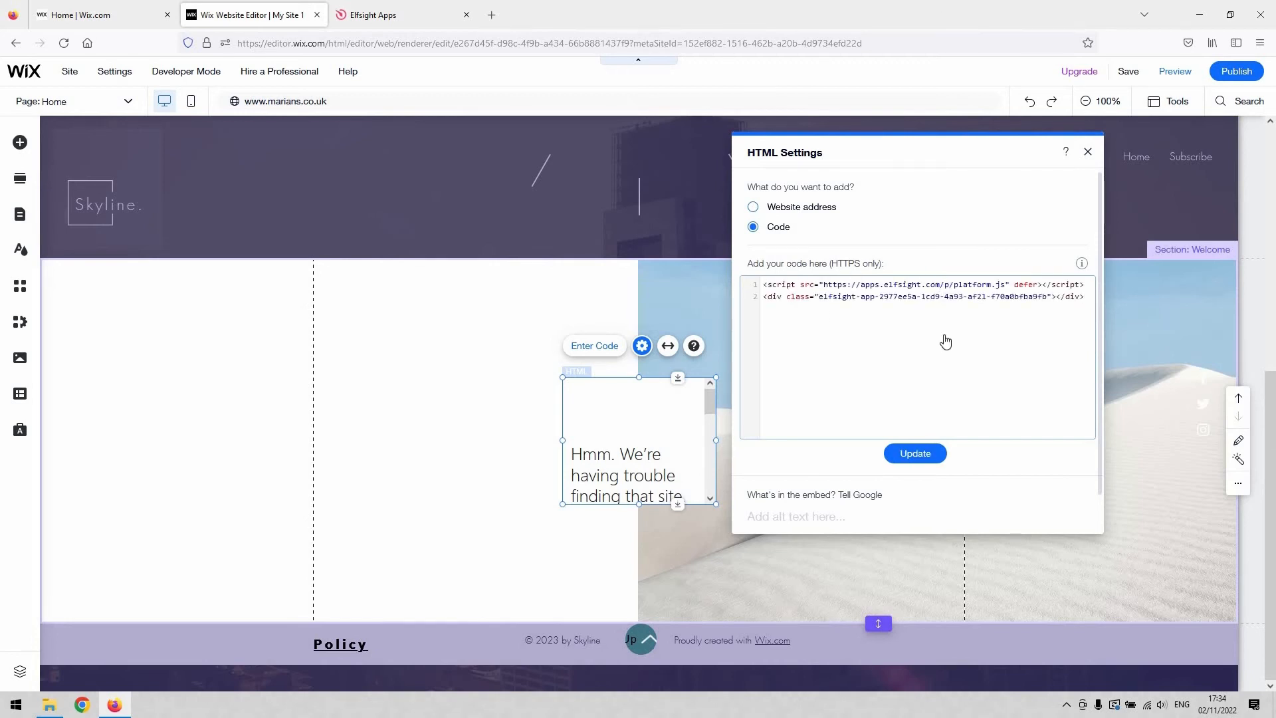
{"action": "left_click", "coordinate": [919, 458]}
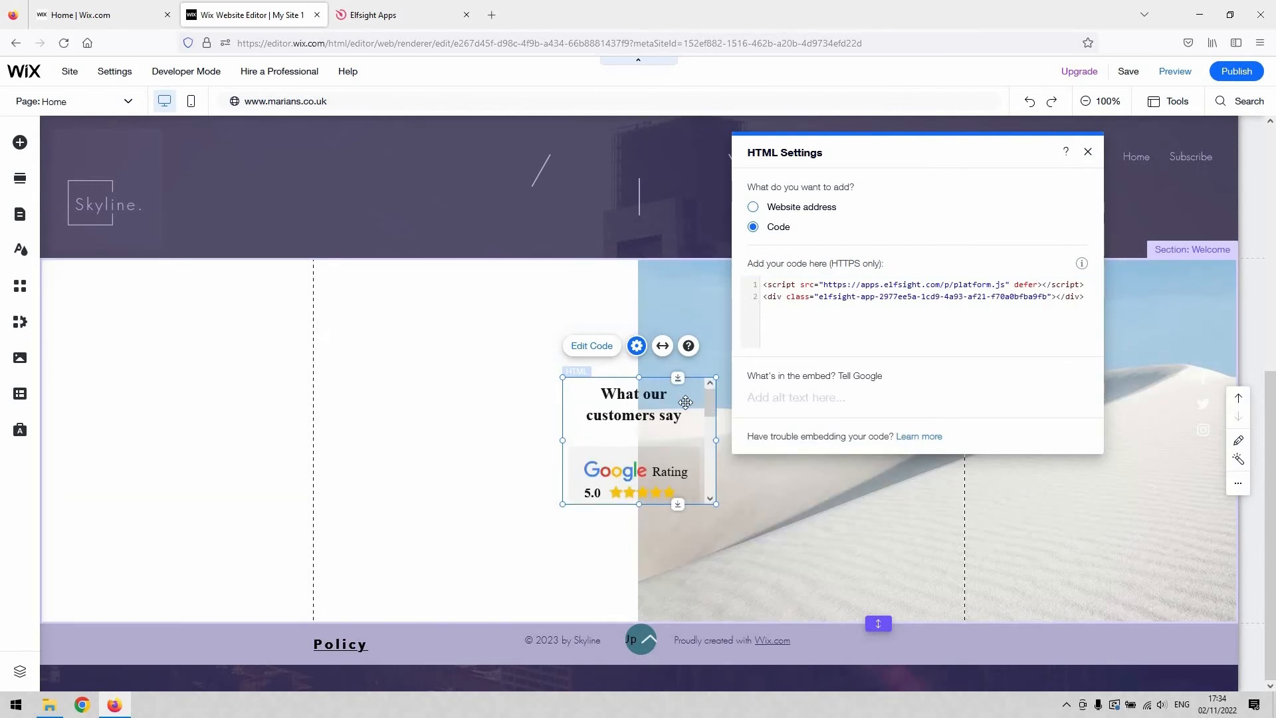
{"action": "left_click", "coordinate": [1088, 154]}
Move the reviews element into the strip's blank white column and enlarge it to about 860 by 509
{"action": "left_click_drag", "start_coordinate": [638, 436], "coordinate": [222, 397]}
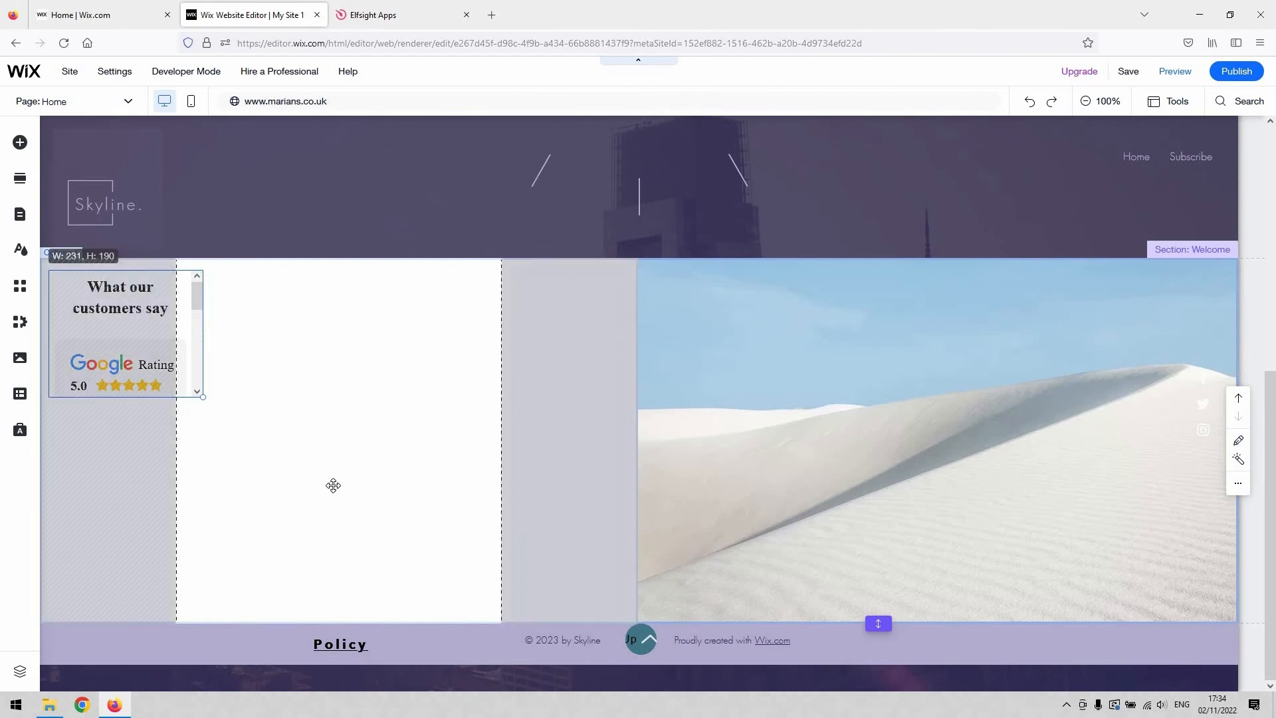
{"action": "left_click_drag", "start_coordinate": [333, 486], "coordinate": [533, 573]}
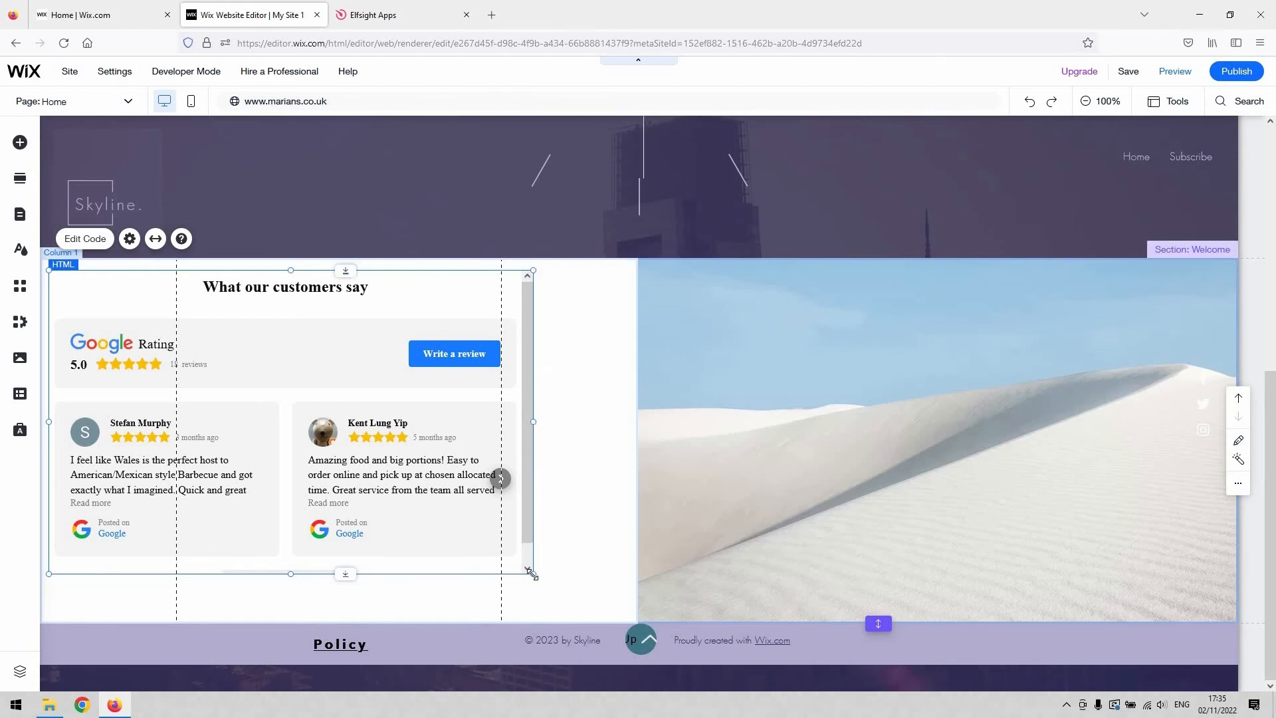
{"action": "left_click_drag", "start_coordinate": [533, 574], "coordinate": [618, 610]}
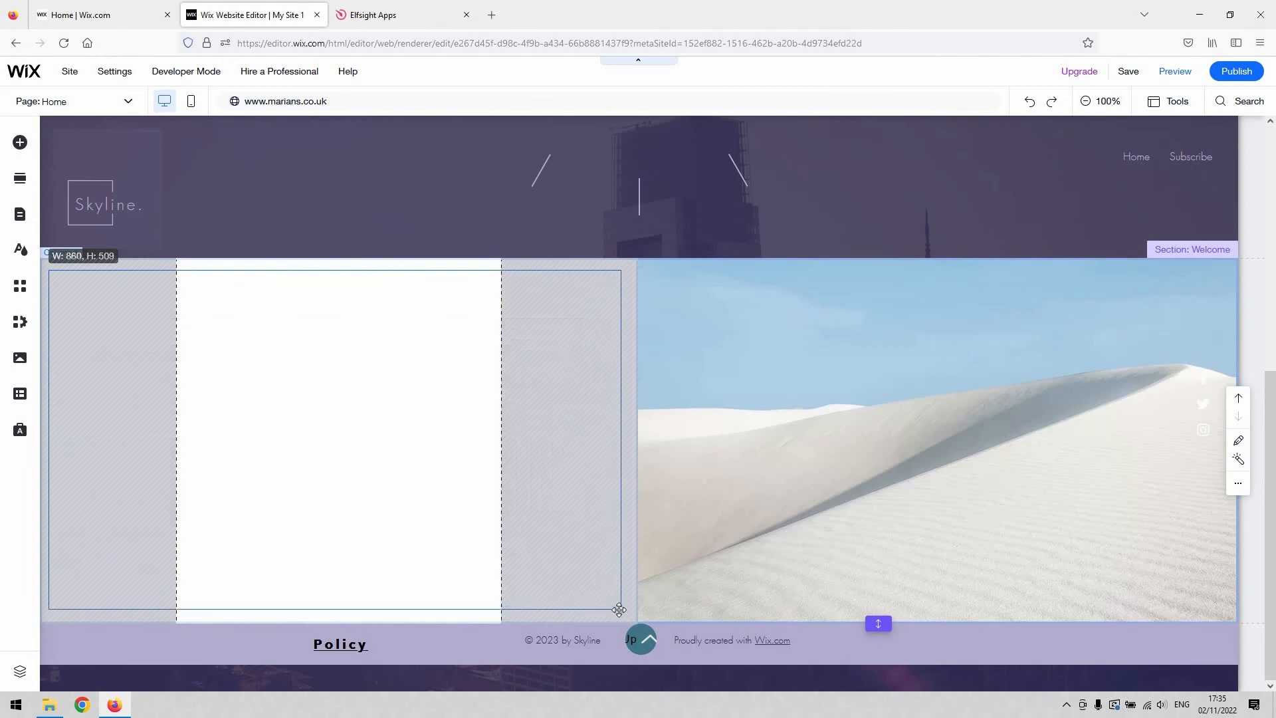
{"action": "left_click_drag", "start_coordinate": [618, 714], "coordinate": [619, 714]}
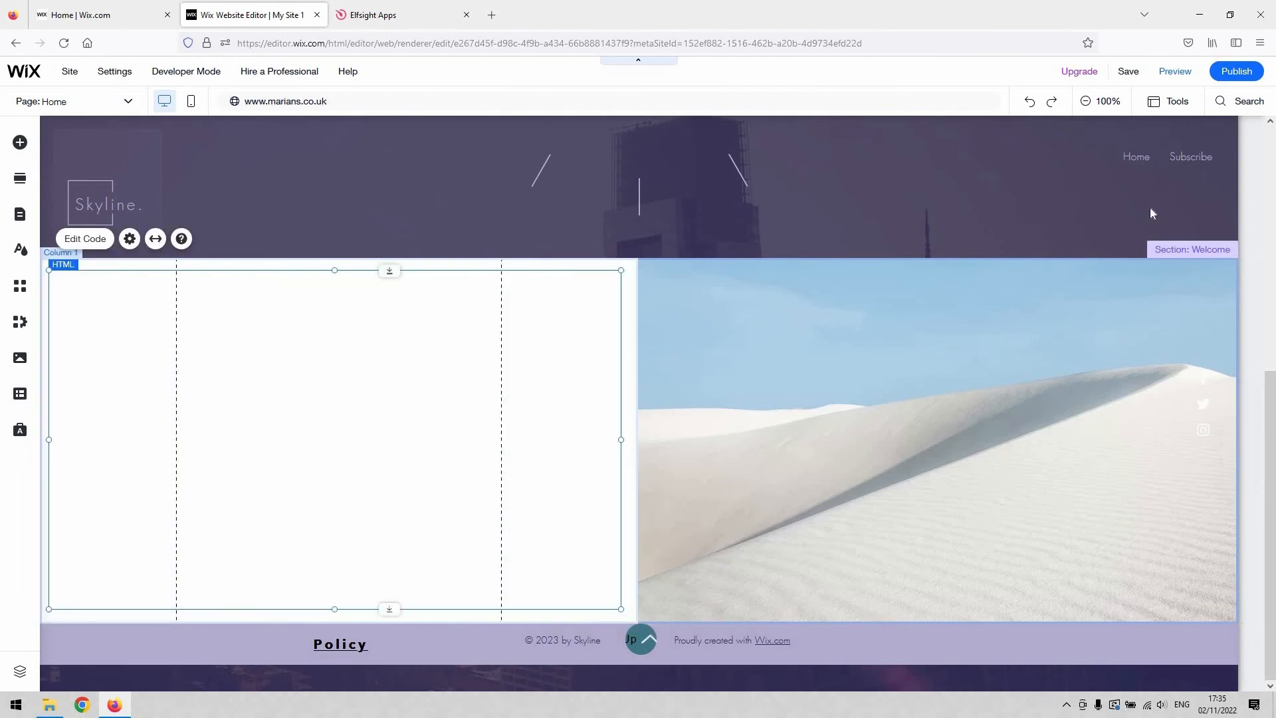
Preview the site and browse through the reviews in the embedded carousel
{"action": "left_click", "coordinate": [1175, 81]}
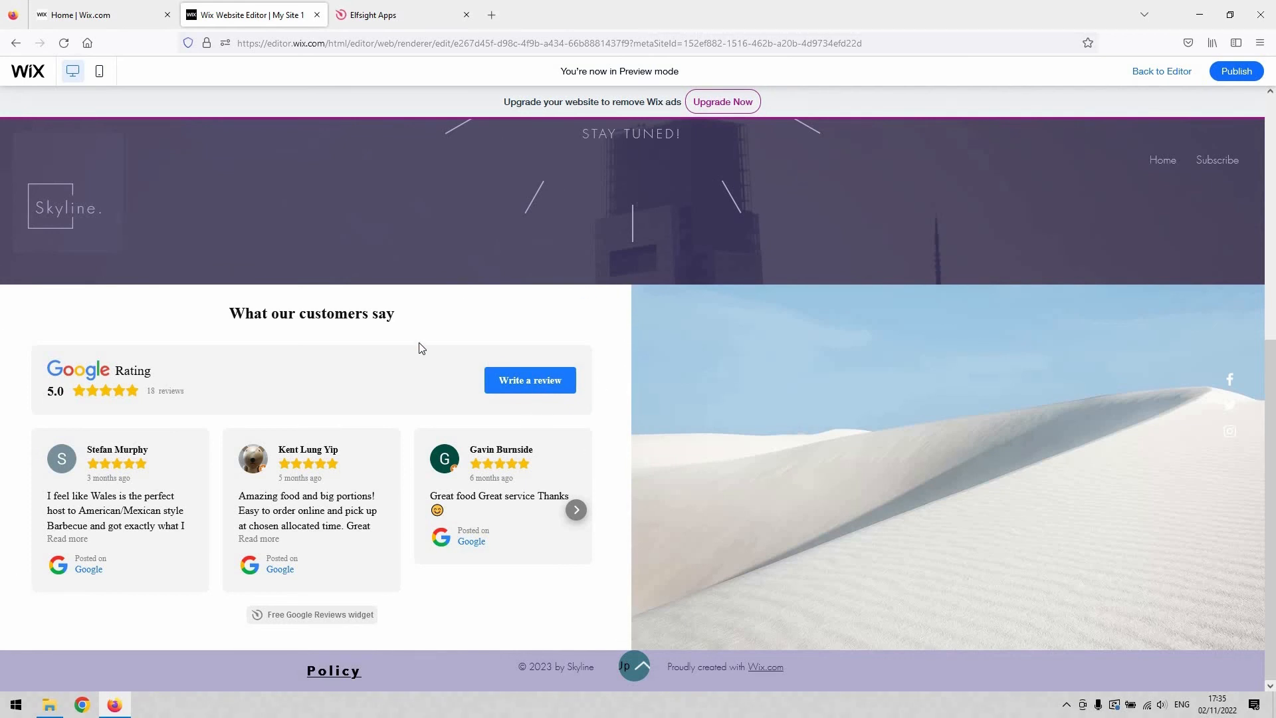
{"action": "left_click", "coordinate": [576, 512]}
{"action": "left_click", "coordinate": [576, 511]}
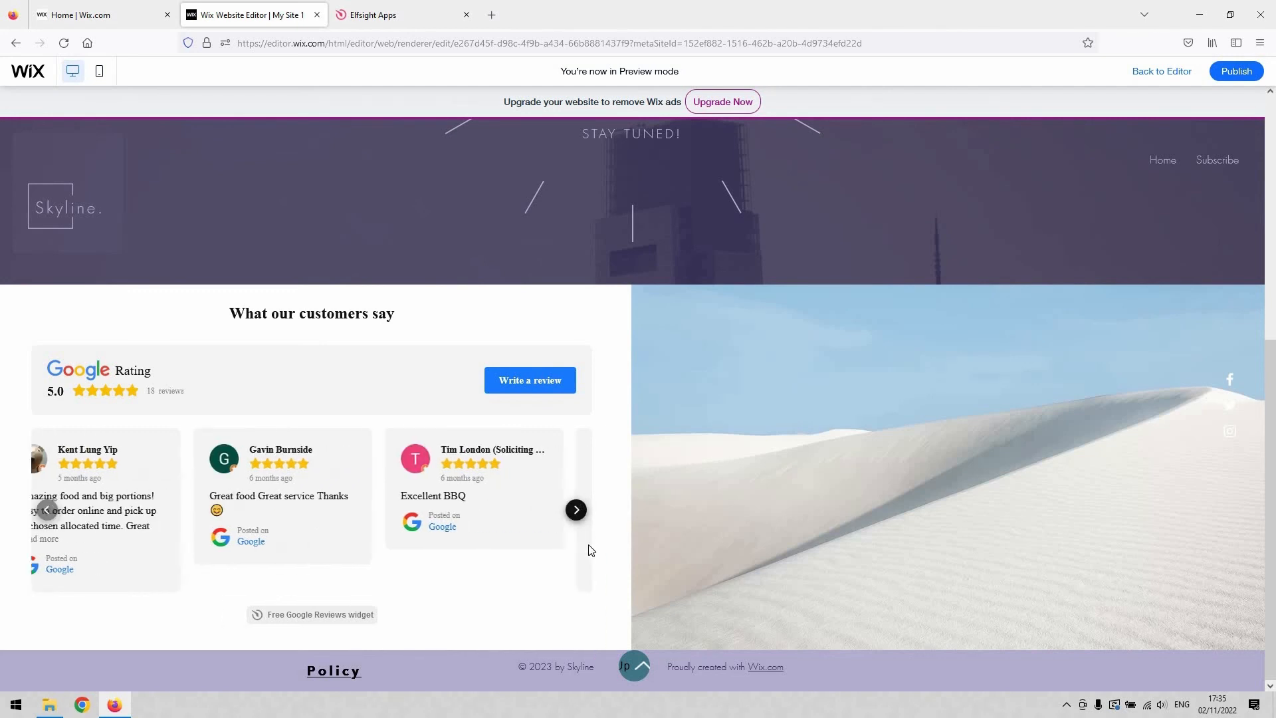
{"action": "left_click", "coordinate": [579, 513]}
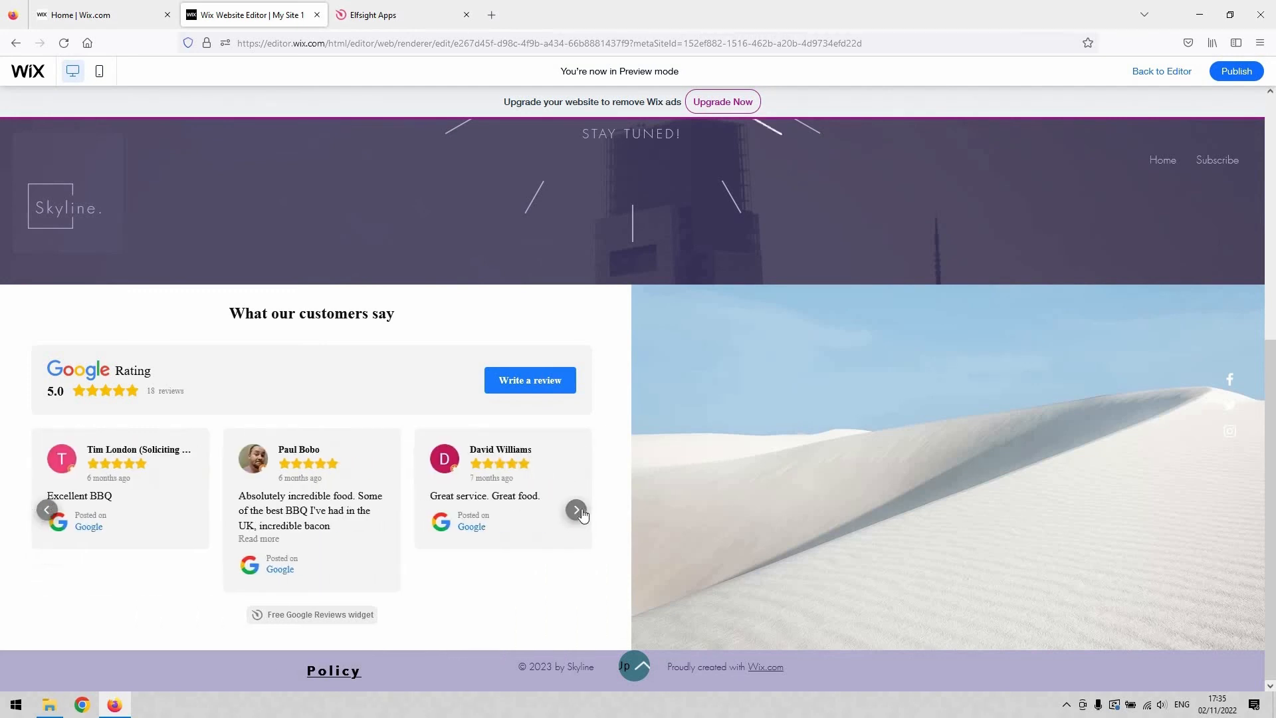
{"action": "left_click", "coordinate": [587, 510]}
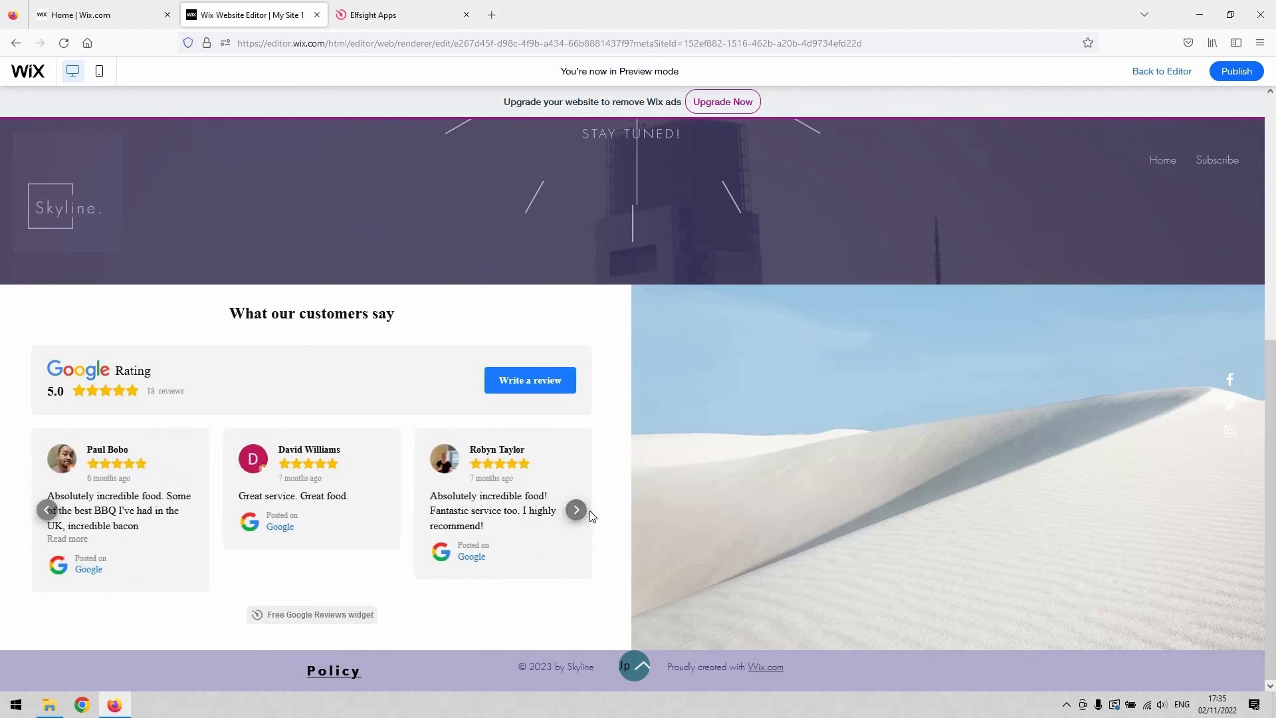